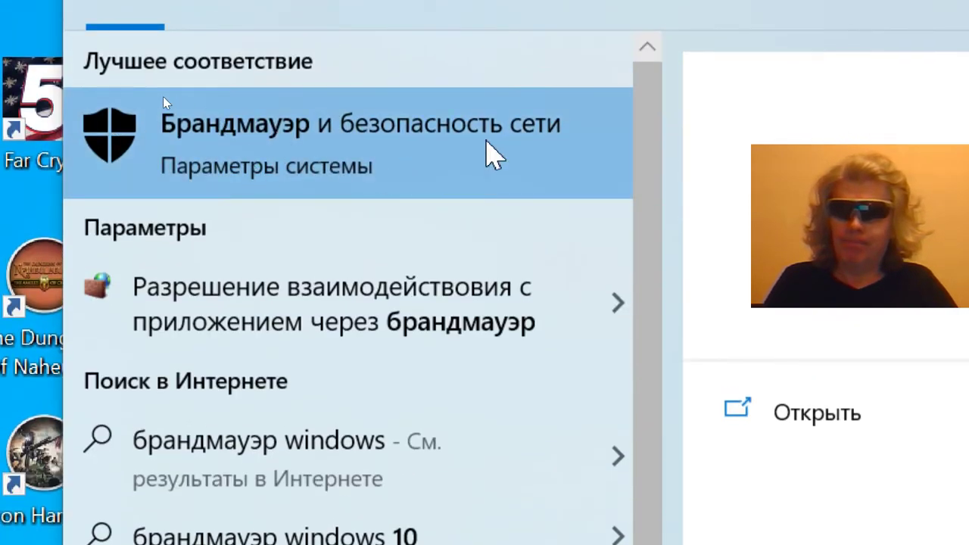
Open the firewall's advanced settings from the firewall and network security page and show the outbound connection rules.
{"action": "left_click", "coordinate": [301, 144]}
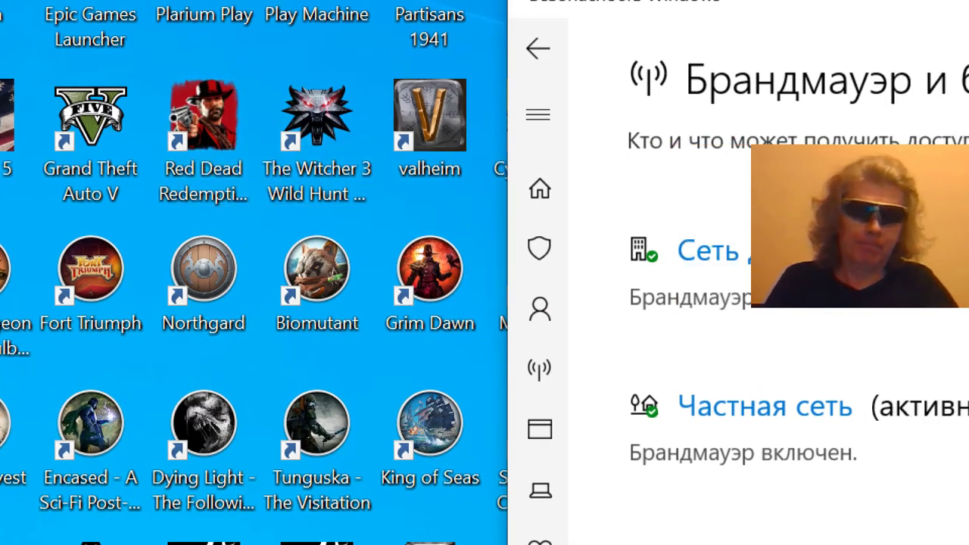
{"action": "scroll", "coordinate": [495, 346], "scroll_direction": "down", "scroll_amount": 8}
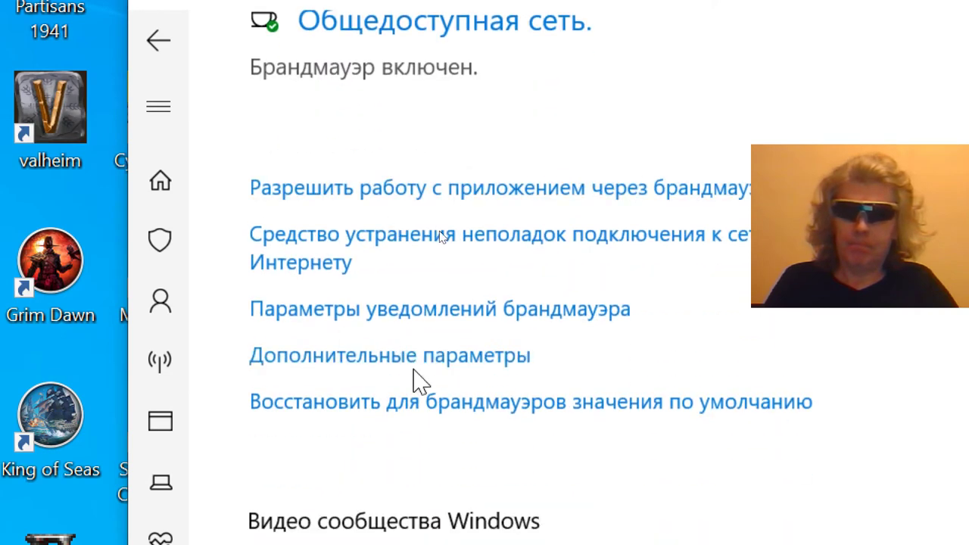
{"action": "left_click", "coordinate": [352, 364]}
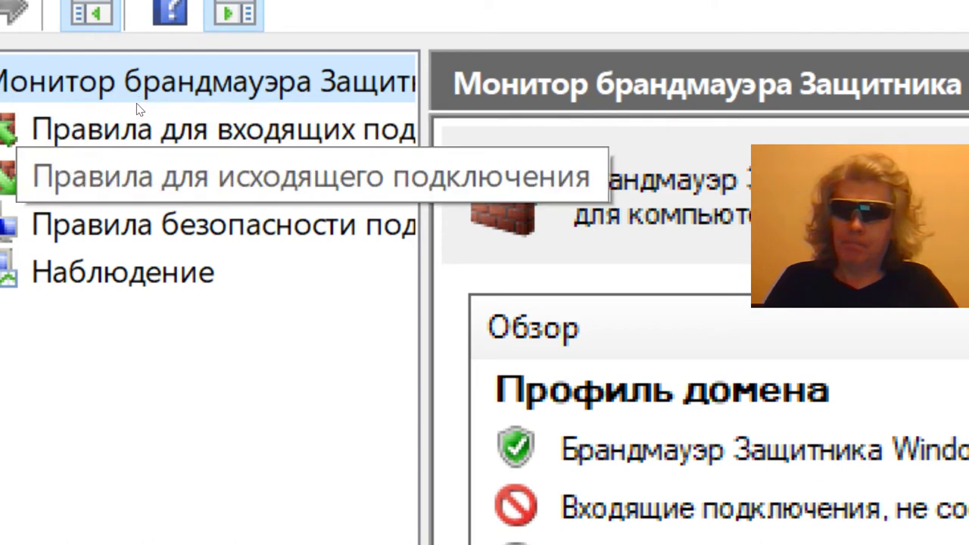
{"action": "left_click", "coordinate": [139, 108]}
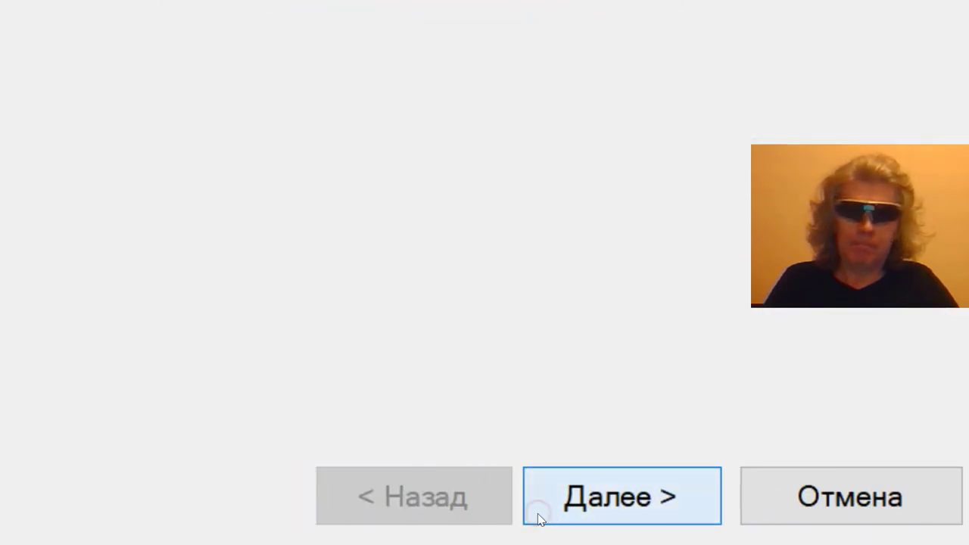
Define a program-type outbound rule with Resolve.exe from the DaVinci Resolve folder as its program path.
{"action": "left_click", "coordinate": [538, 515]}
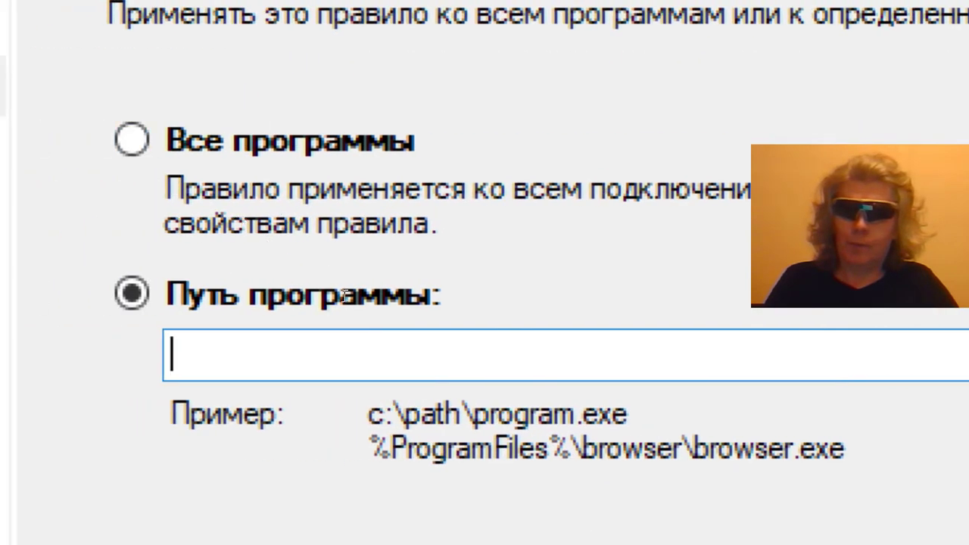
{"action": "left_click", "coordinate": [798, 354]}
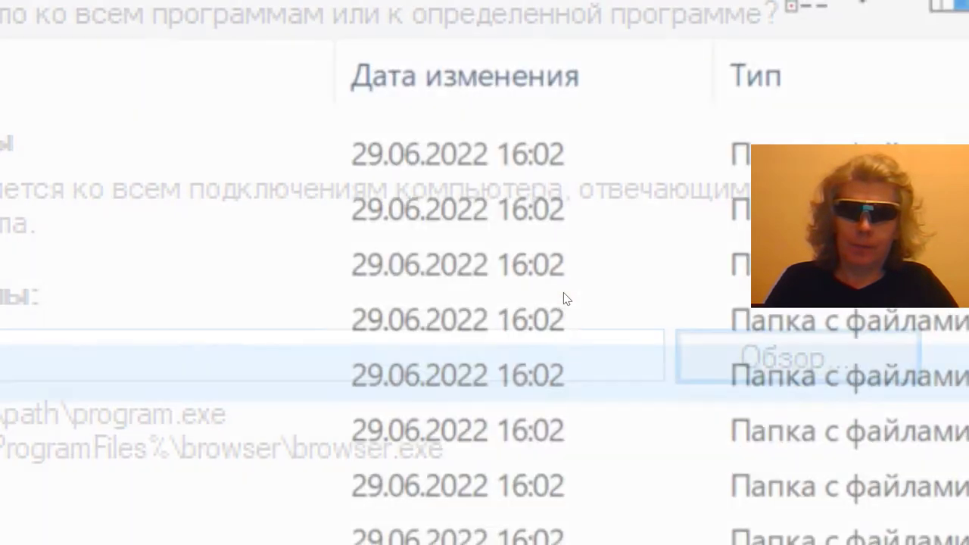
{"action": "scroll", "coordinate": [340, 300], "scroll_direction": "down", "scroll_amount": 5}
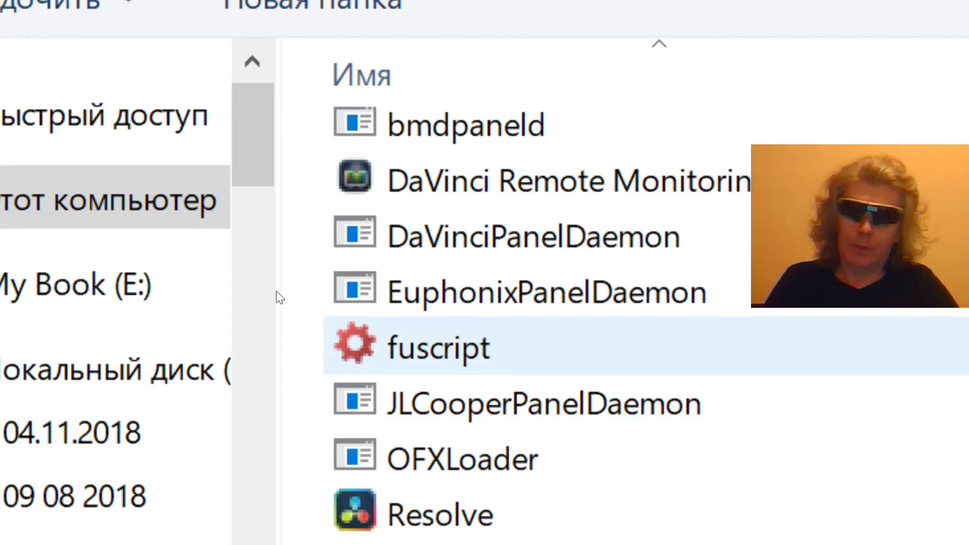
{"action": "left_click", "coordinate": [344, 346]}
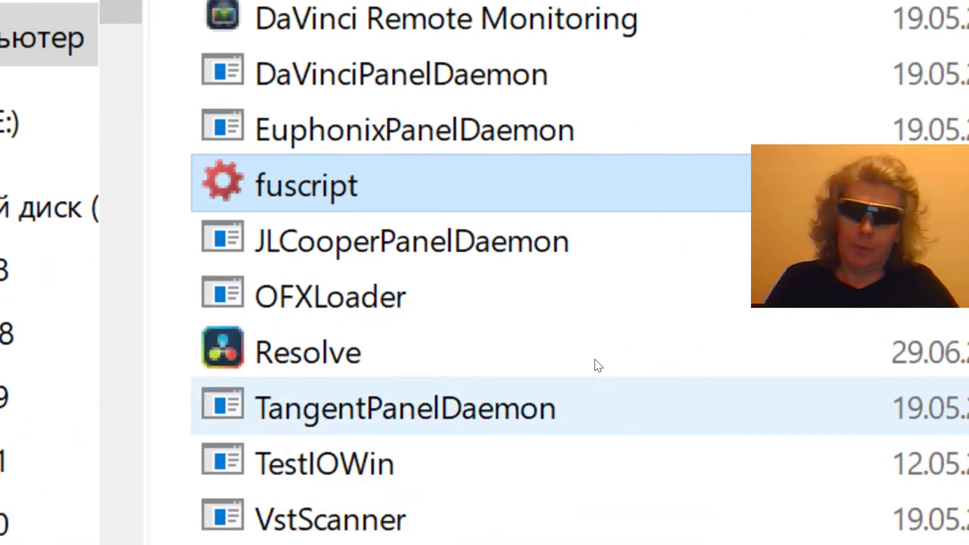
{"action": "mouse_move", "coordinate": [393, 348]}
{"action": "left_click", "coordinate": [269, 344]}
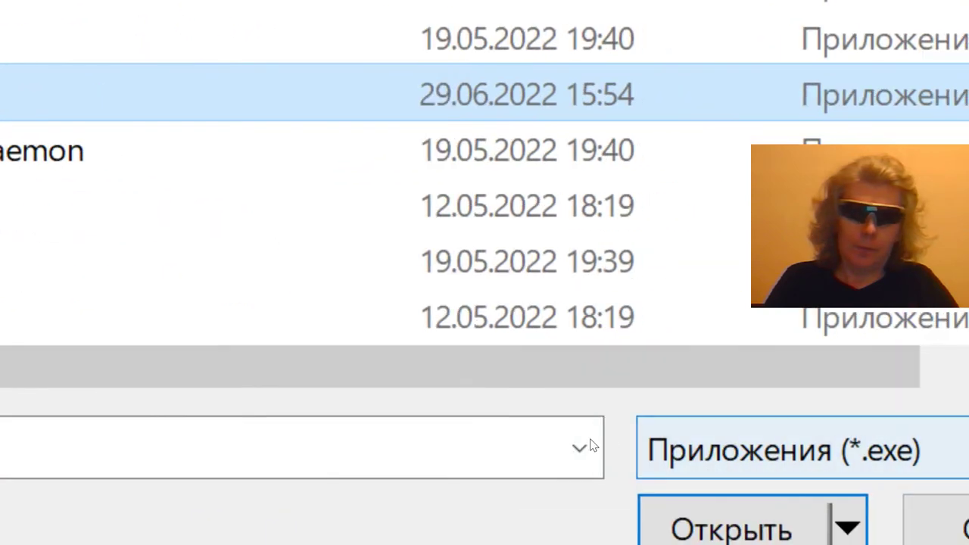
{"action": "left_click", "coordinate": [539, 462]}
{"action": "key", "text": "Return"}
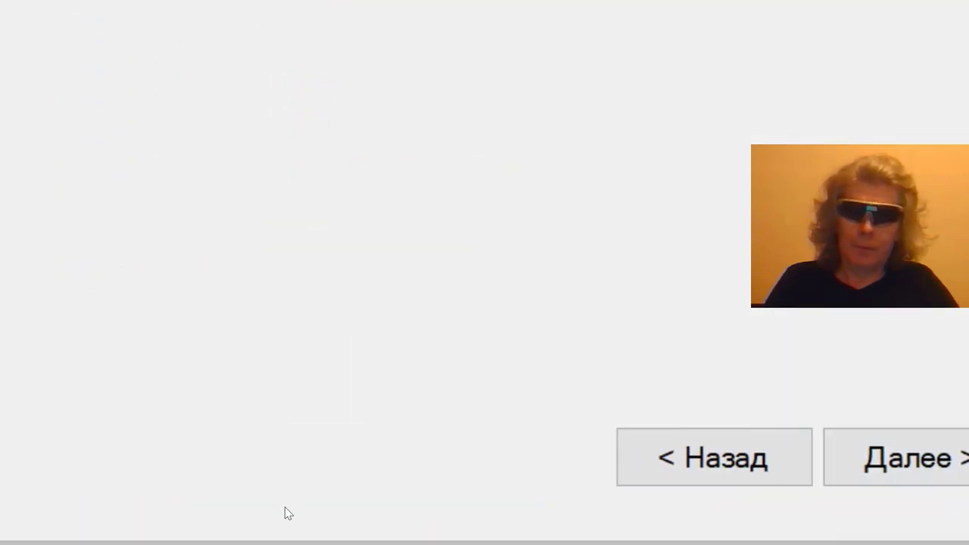
Accept the remaining rule settings, name the outbound rule "resolve" and finish creating it.
{"action": "left_click", "coordinate": [521, 517]}
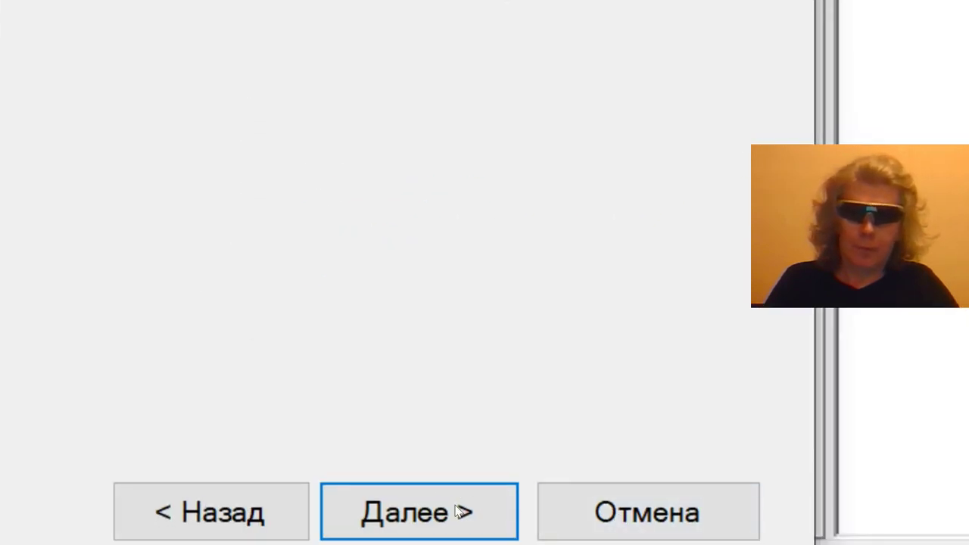
{"action": "left_click", "coordinate": [459, 512]}
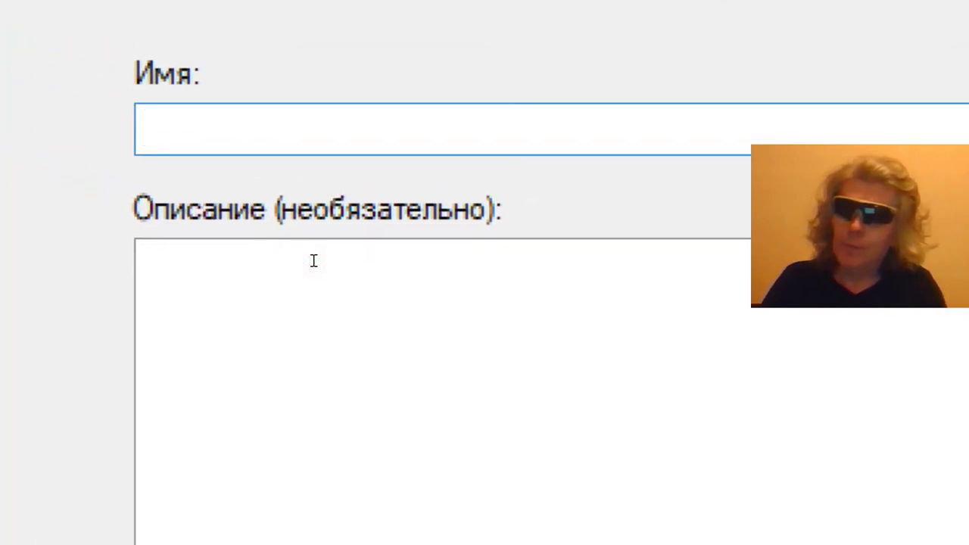
{"action": "type", "text": "r"}
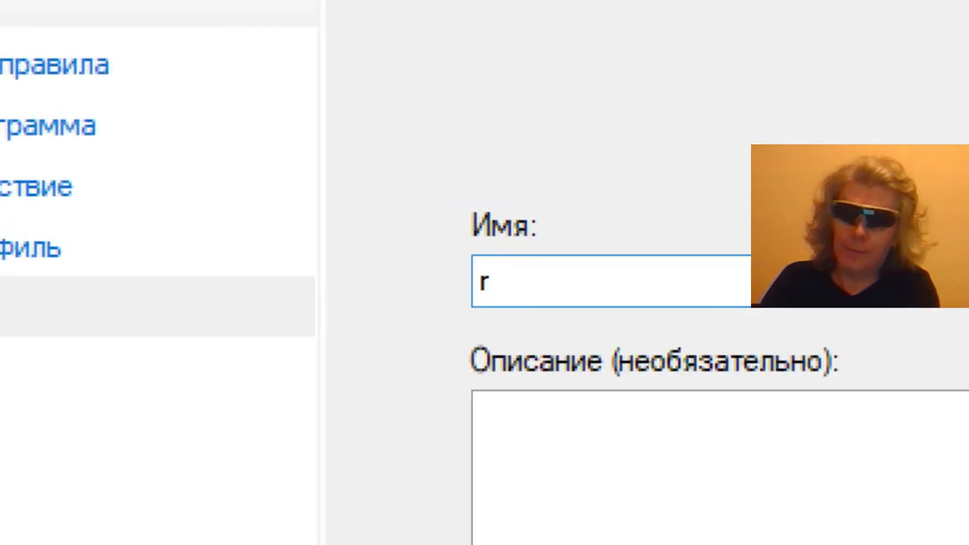
{"action": "type", "text": "esol"}
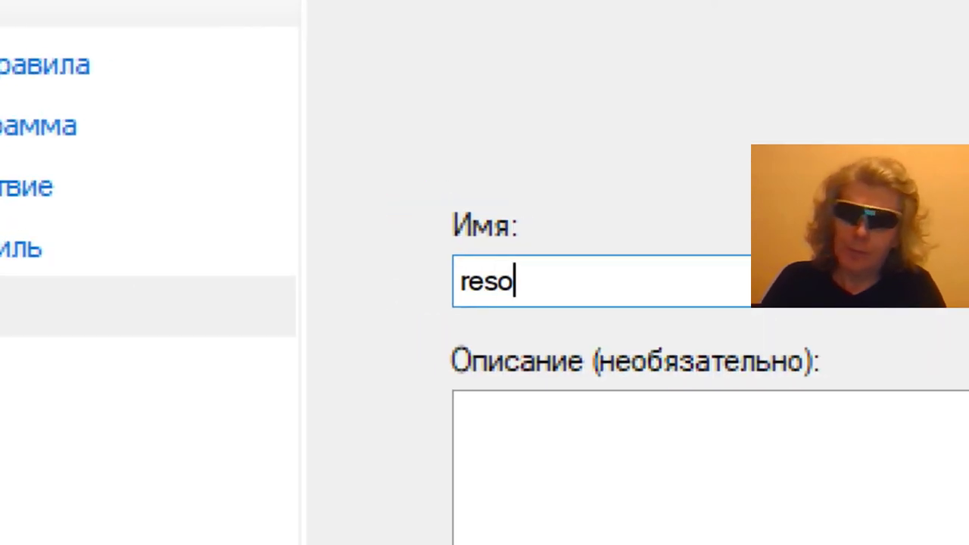
{"action": "type", "text": "ve"}
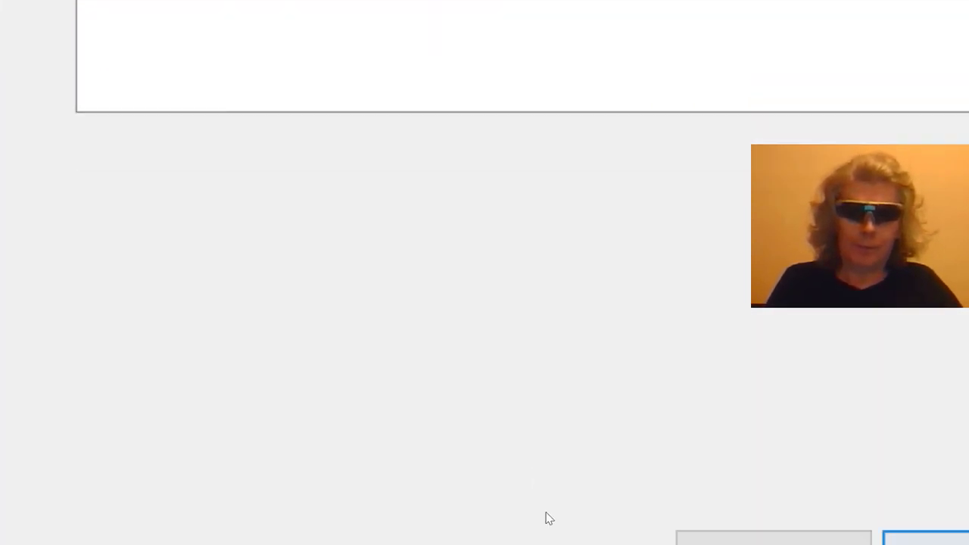
{"action": "key", "text": "Return"}
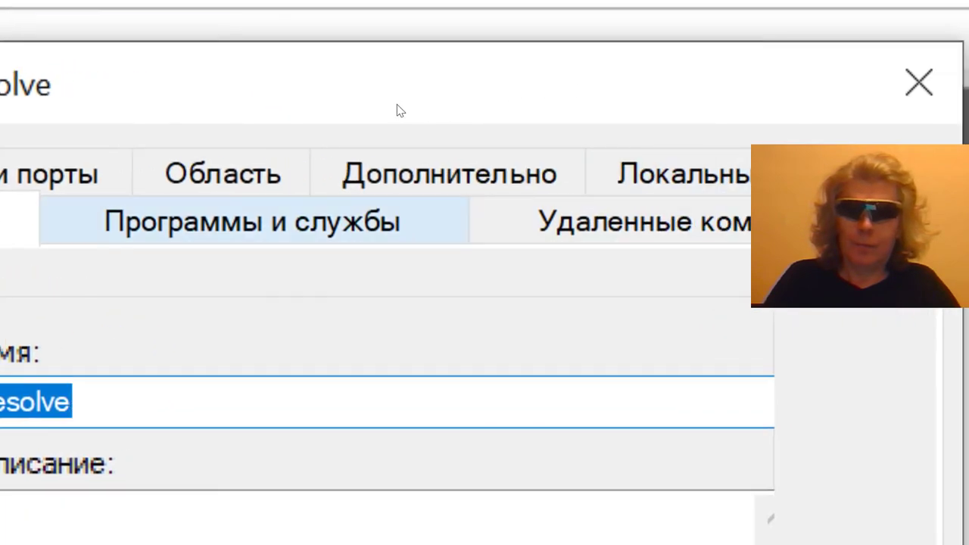
Check the full program path in the resolve rule's properties, then close the properties.
{"action": "left_click", "coordinate": [399, 221]}
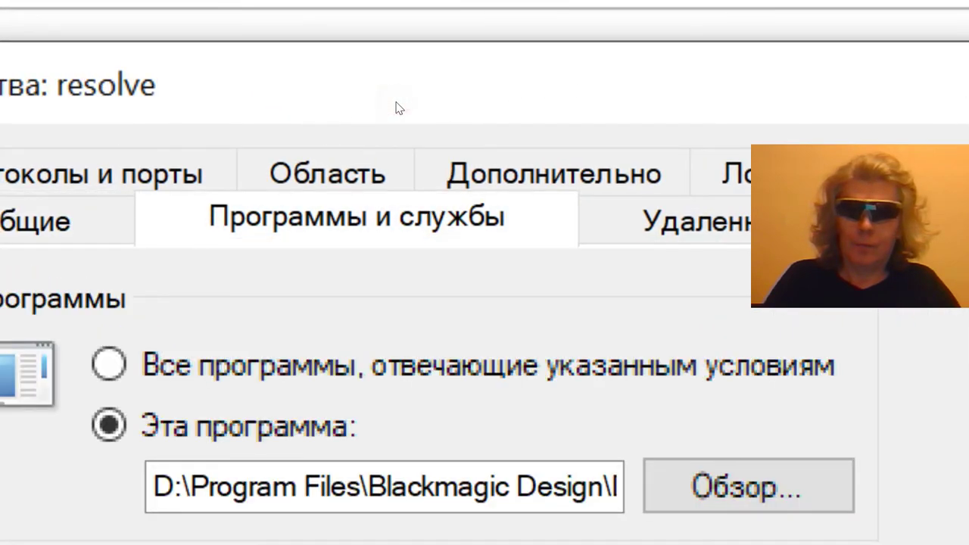
{"action": "left_click", "coordinate": [422, 485]}
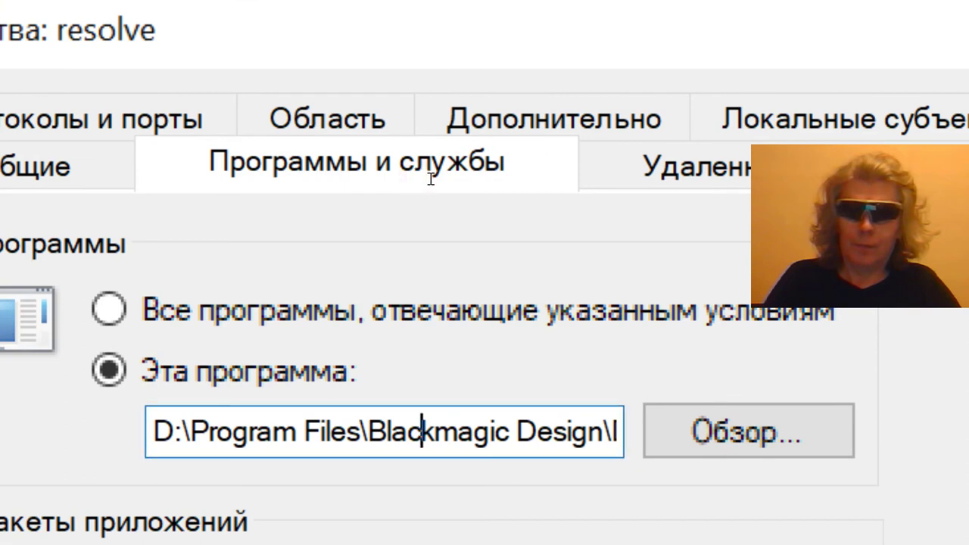
{"action": "key", "text": "shift+End"}
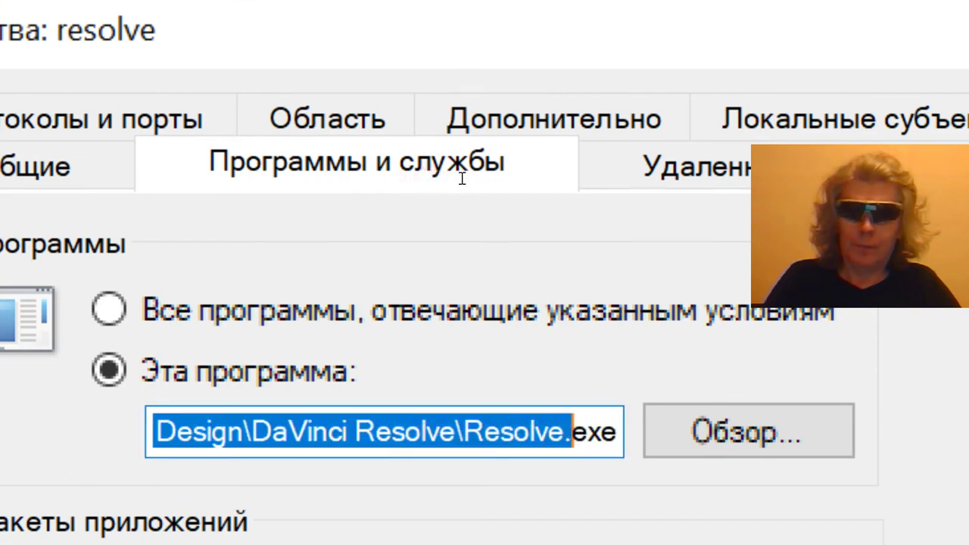
{"action": "left_click", "coordinate": [462, 161]}
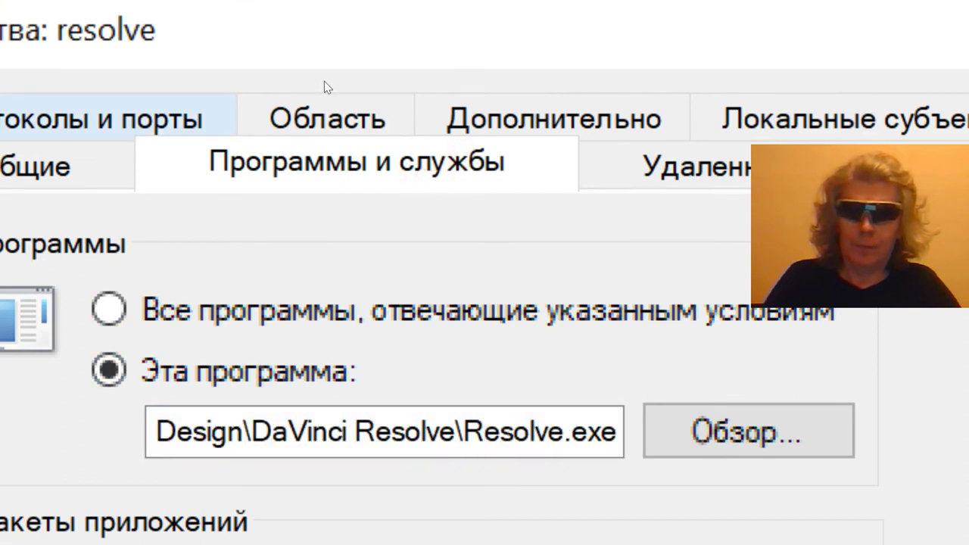
{"action": "key", "text": "ctrl+shift+Tab"}
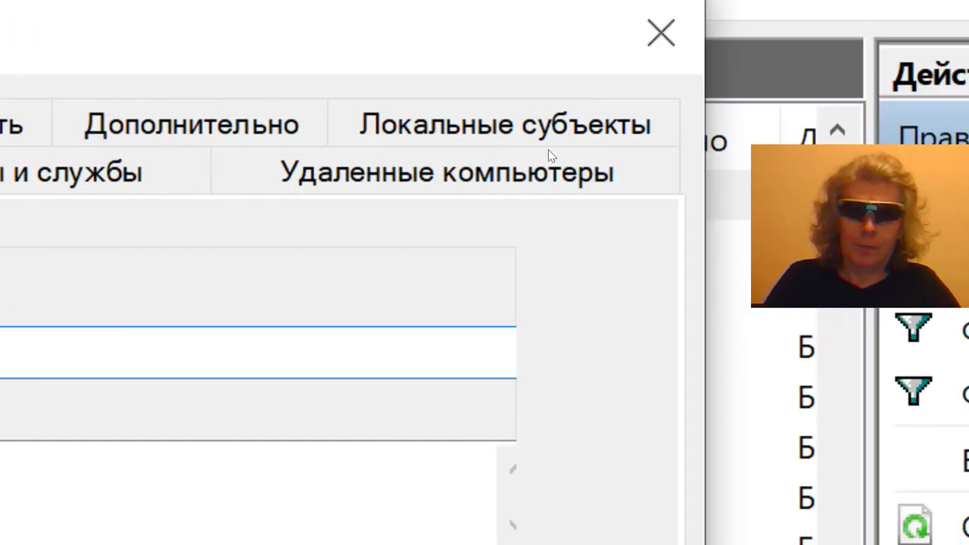
{"action": "left_click", "coordinate": [660, 33]}
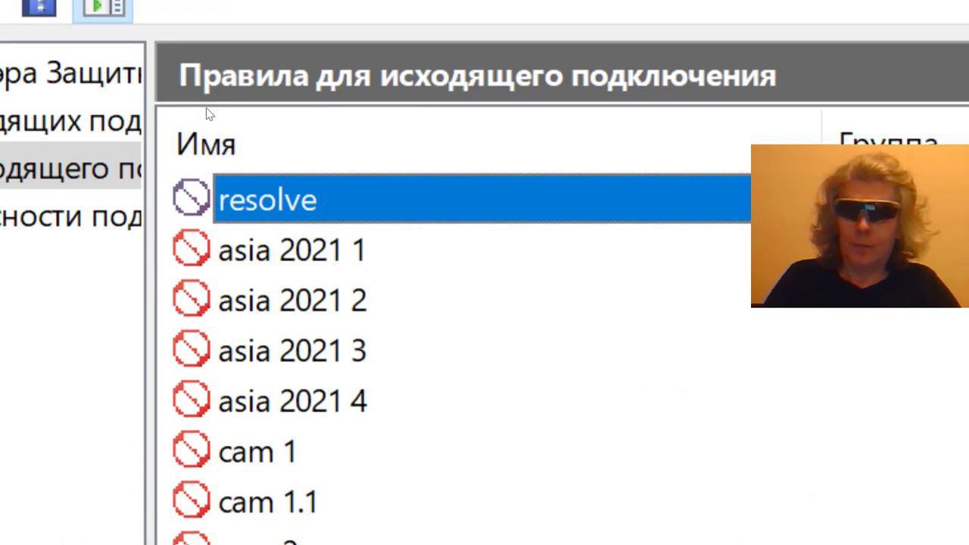
Disable the resolve outbound rule and enable it again.
{"action": "key", "text": "shift+F10"}
{"action": "key", "text": "Down"}
{"action": "key", "text": "Return"}
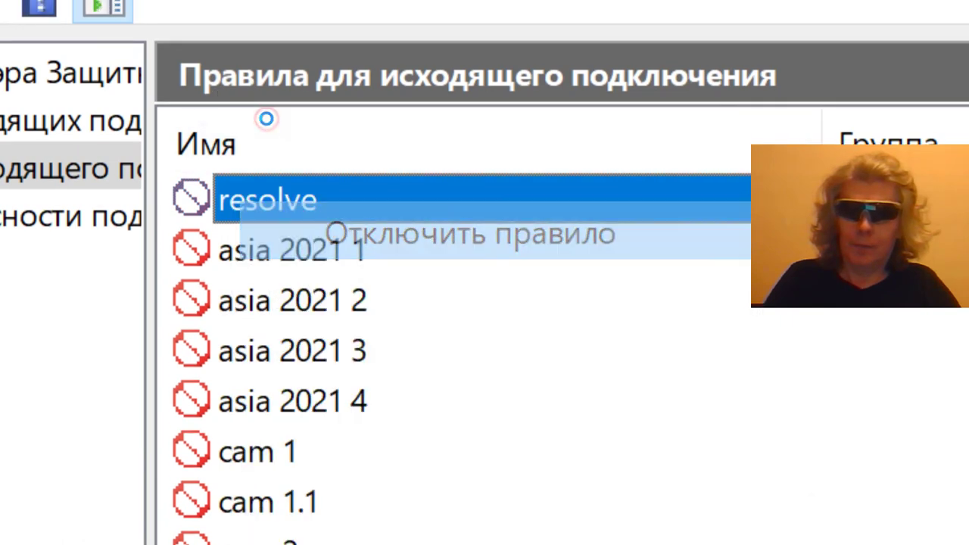
{"action": "key", "text": "shift+F10"}
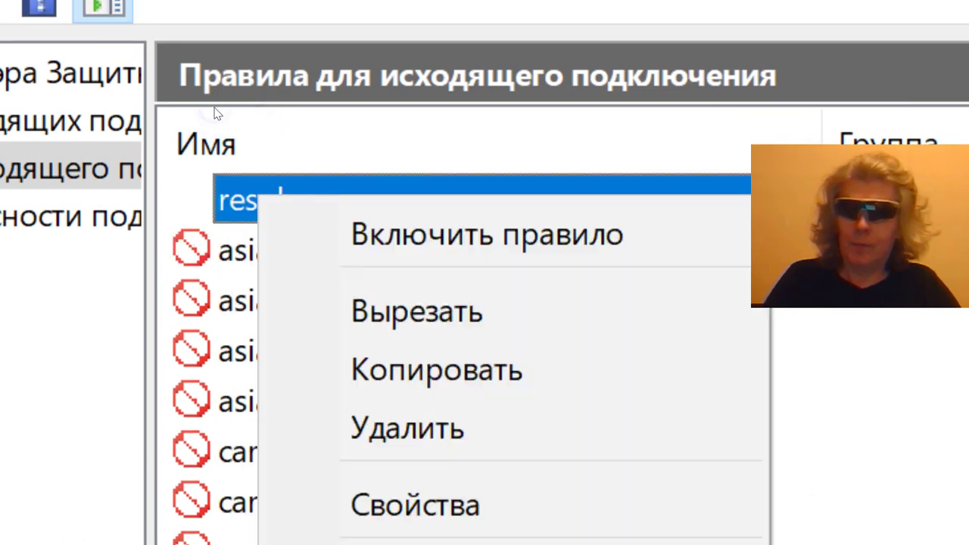
{"action": "key", "text": "Down"}
{"action": "key", "text": "Return"}
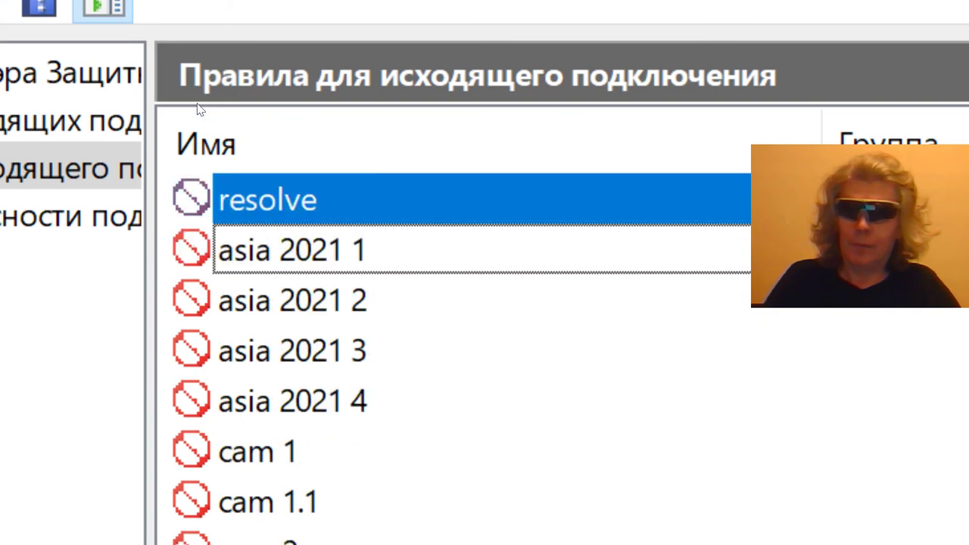
Delete the resolve rule from the outbound connection rules and confirm the deletion.
{"action": "key", "text": "shift+F10"}
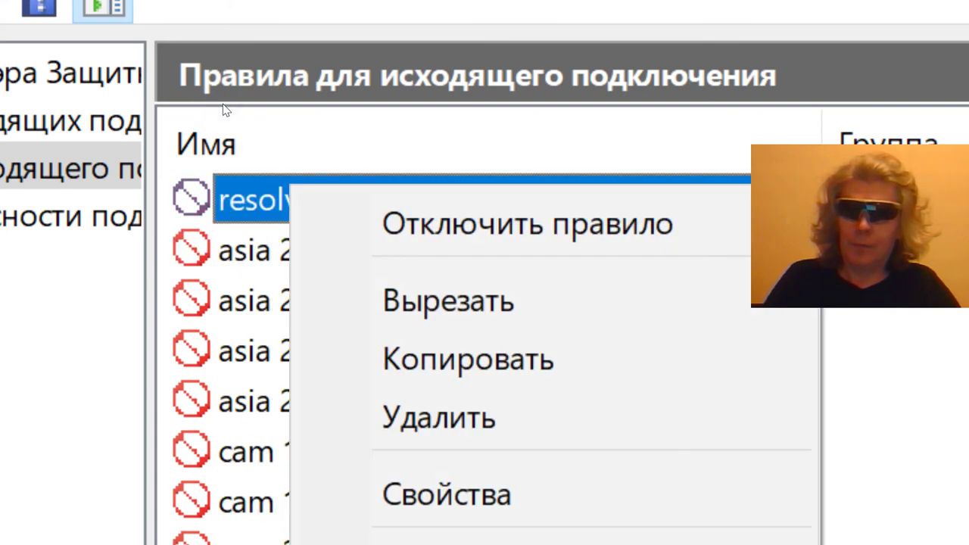
{"action": "key", "text": "Down"}
{"action": "key", "text": "Down"}
{"action": "key", "text": "Down"}
{"action": "key", "text": "Down"}
{"action": "key", "text": "Down"}
{"action": "key", "text": "Down"}
{"action": "key", "text": "Down"}
{"action": "key", "text": "Down"}
{"action": "key", "text": "Down"}
{"action": "key", "text": "Down"}
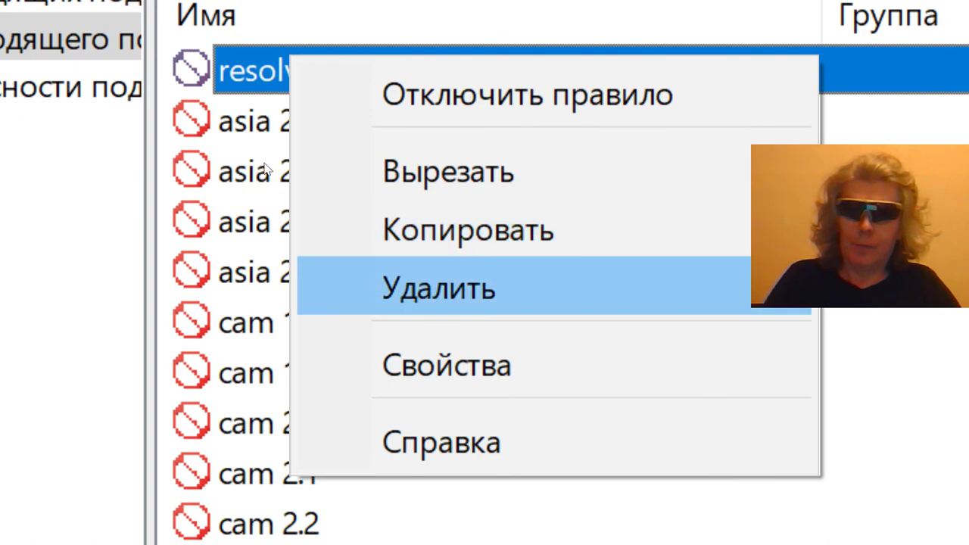
{"action": "key", "text": "Return"}
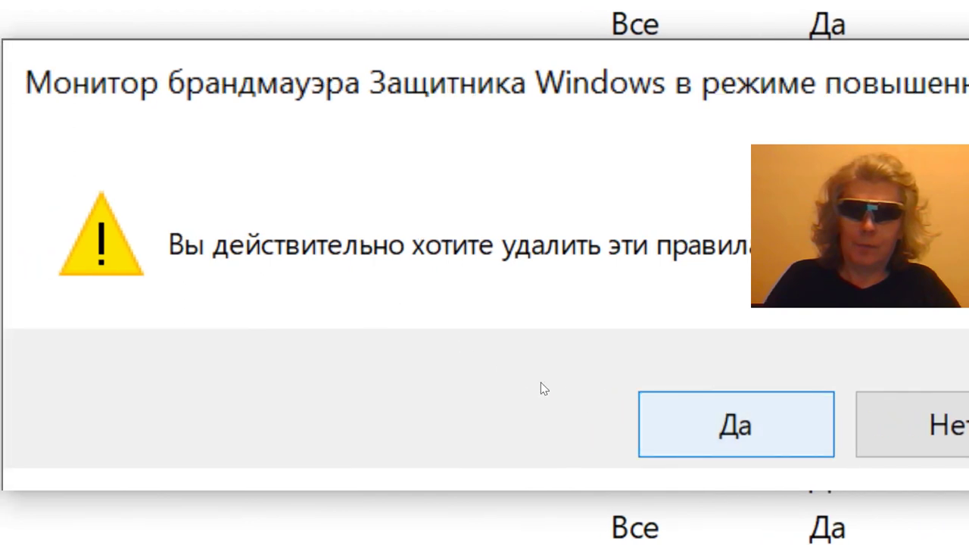
{"action": "key", "text": "Return"}
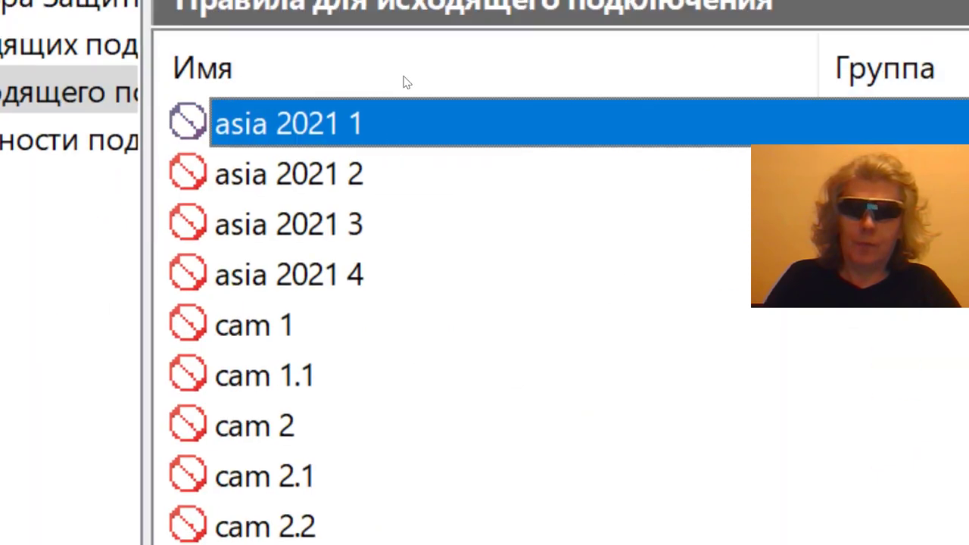